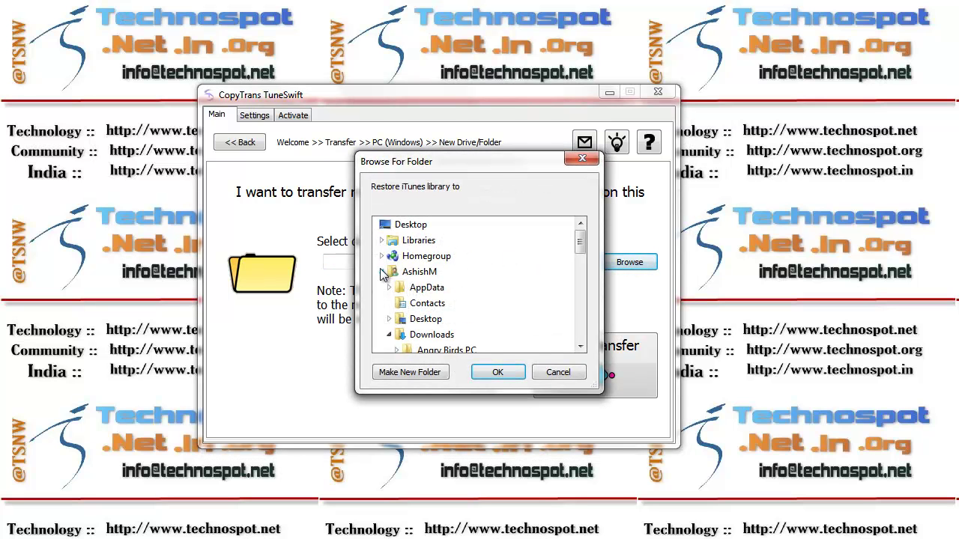
Pick the Apple folder on New Volume (E:) as the library's new destination
left_click(382, 272)
left_click(383, 289)
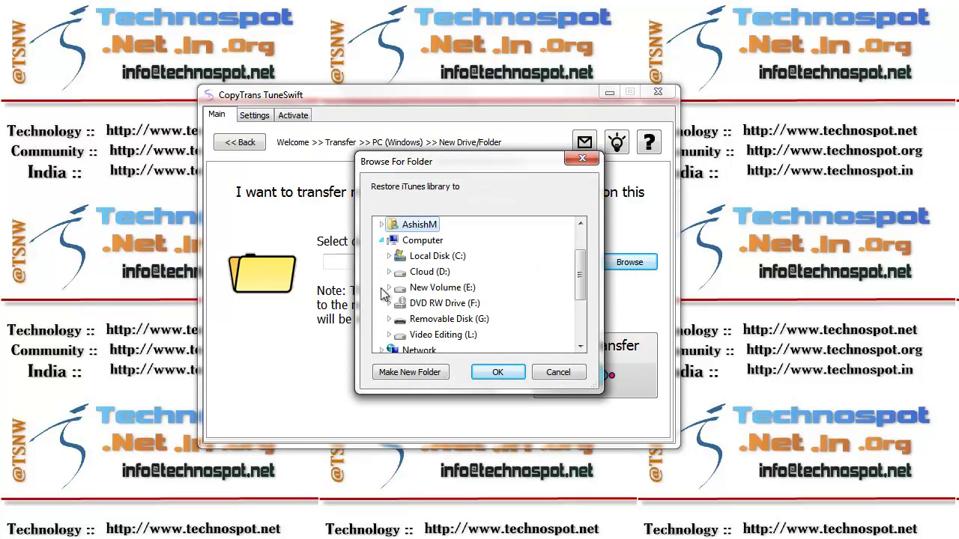
left_click(389, 288)
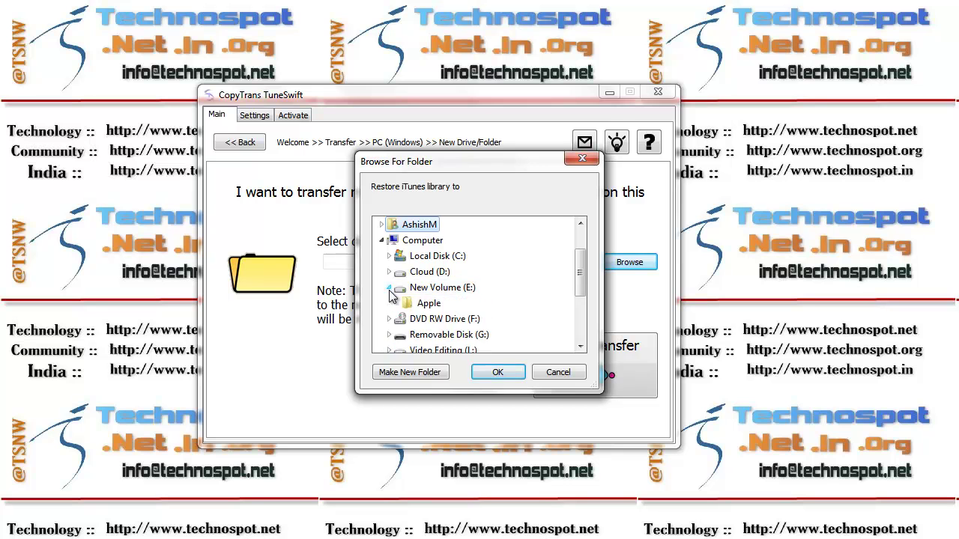
left_click(432, 309)
left_click(514, 377)
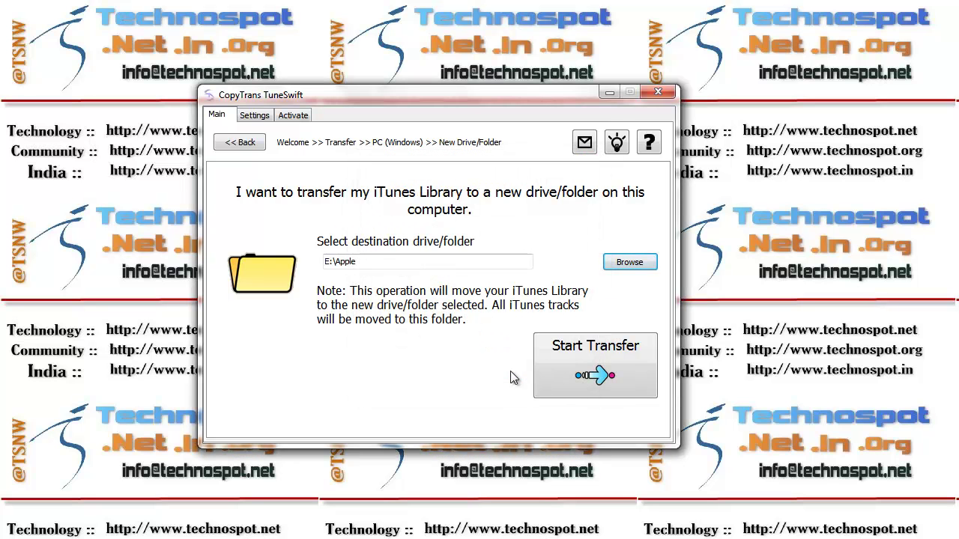
Activate TuneSwift with the activation code and start moving the 4.07 GB library to E:\Apple
left_click(603, 373)
left_click(427, 344)
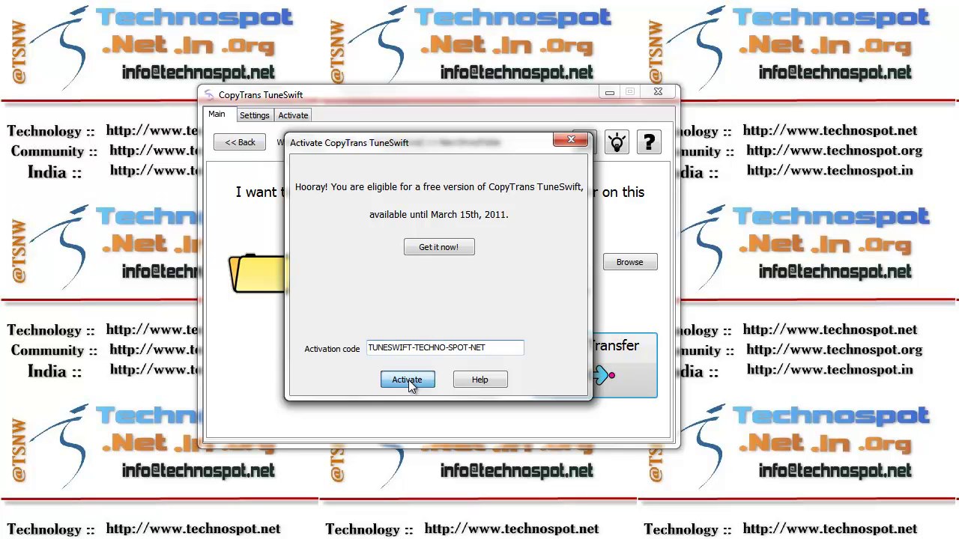
left_click(409, 381)
left_click(480, 307)
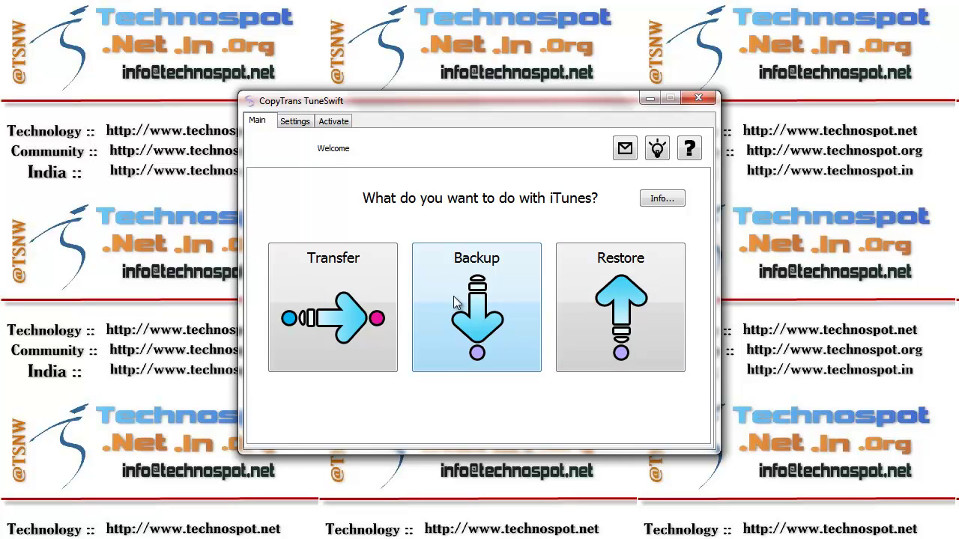
Set up a full library backup saved to E:\iTunesBackup.tsw and start it
left_click(480, 296)
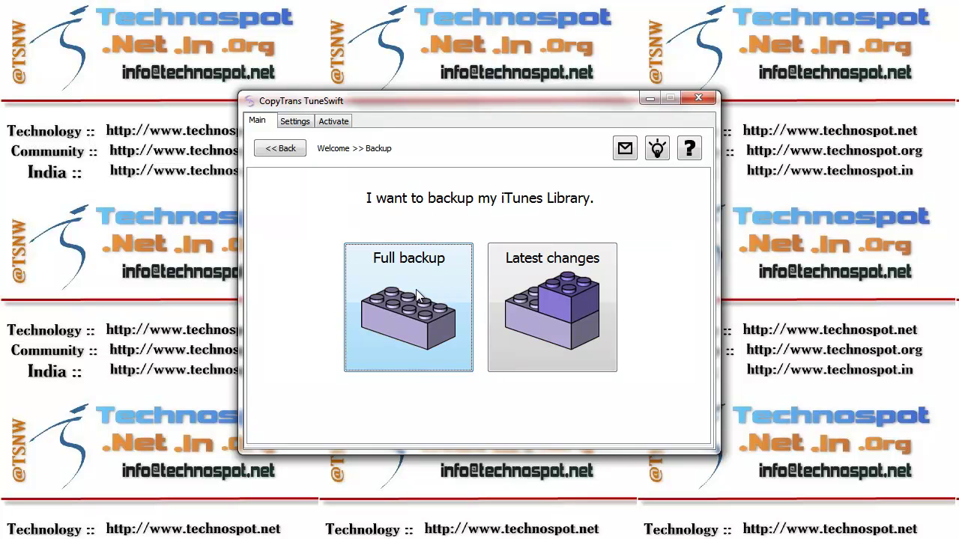
left_click(441, 310)
left_click(670, 269)
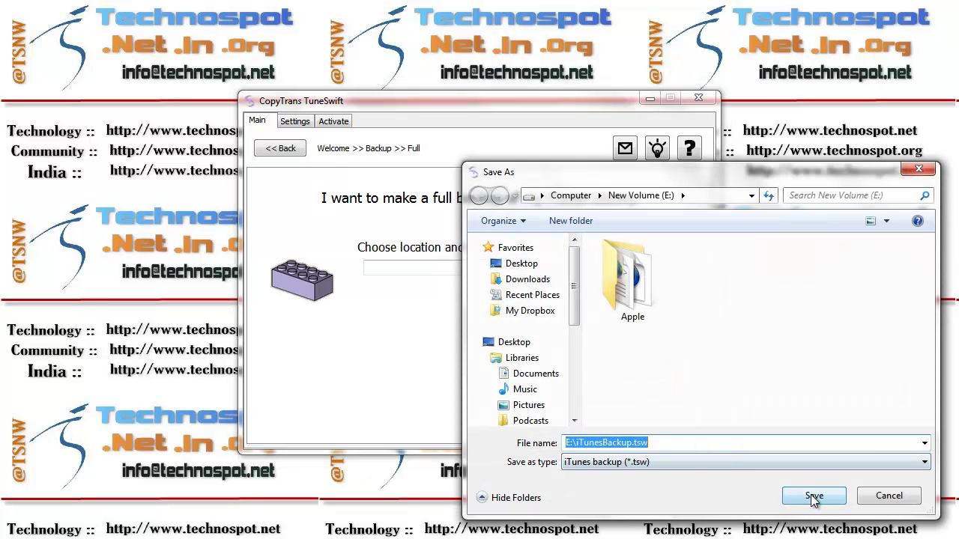
left_click(810, 495)
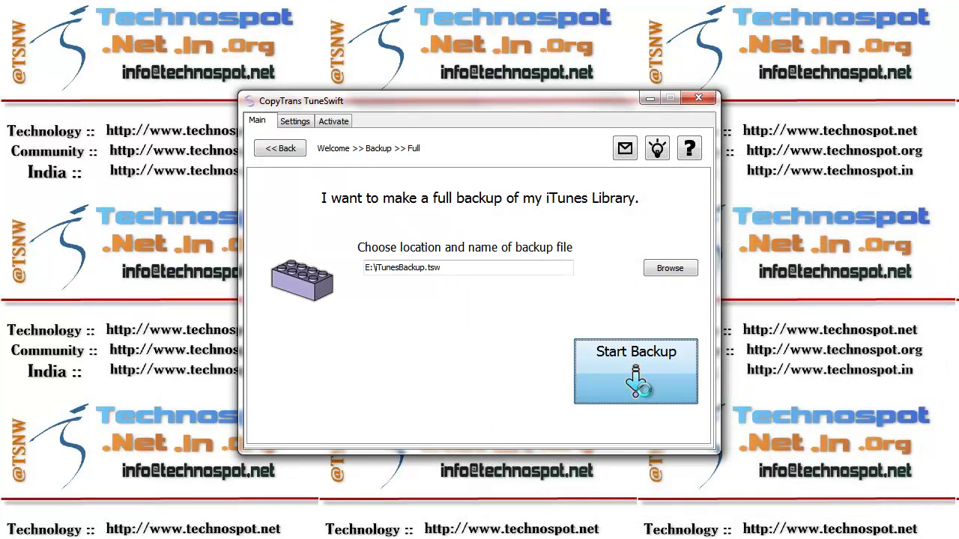
left_click(636, 375)
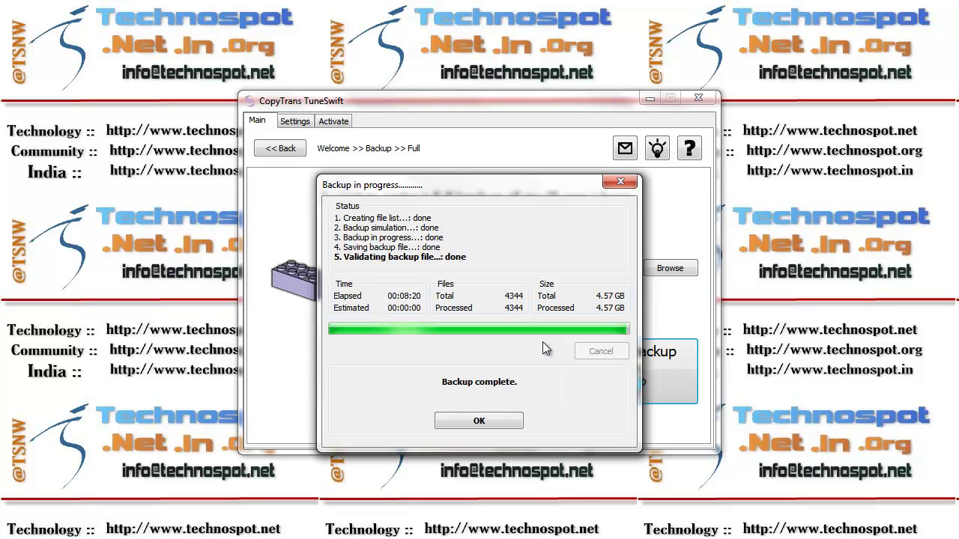
Dismiss the Backup complete message after the 4,344-file, 4.57 GB backup finishes
left_click(488, 424)
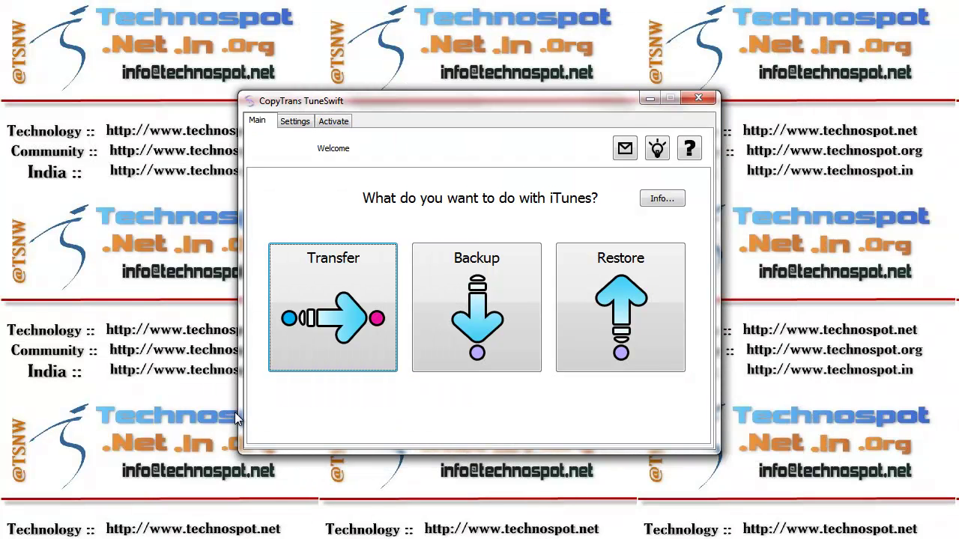
Inspect the iTunesBackup.tsw files on New Volume (E:) in Explorer, then minimise Explorer
key("super+e")
double_click(626, 225)
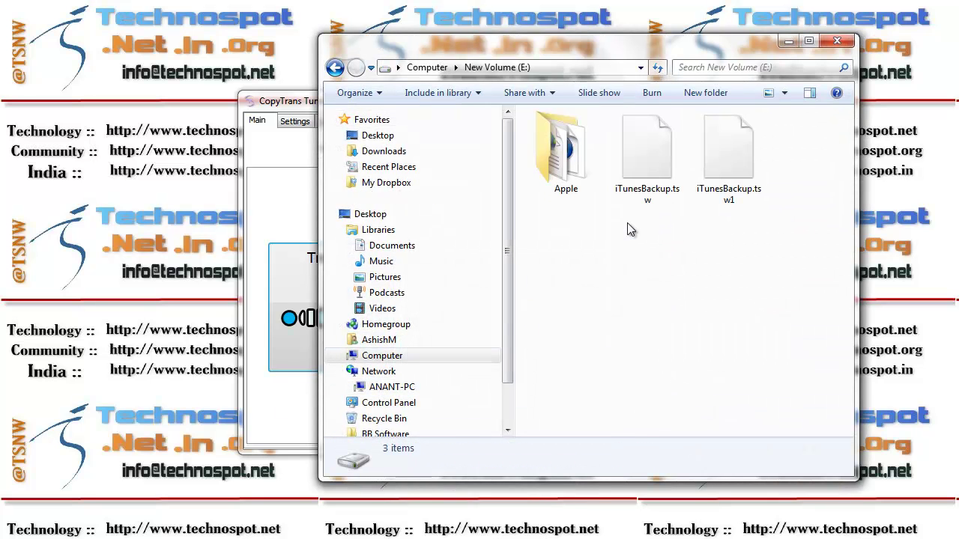
left_click(749, 158)
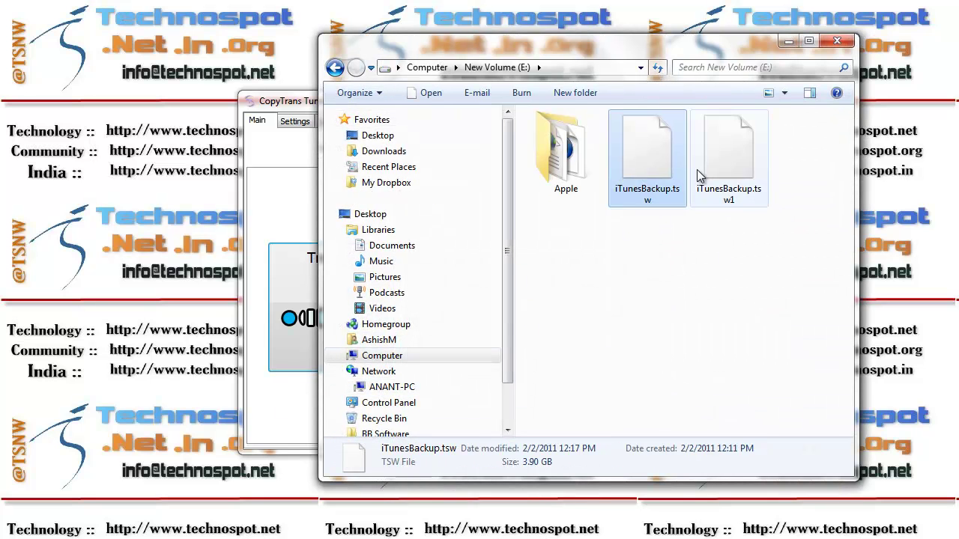
left_click(659, 177)
left_click(709, 171)
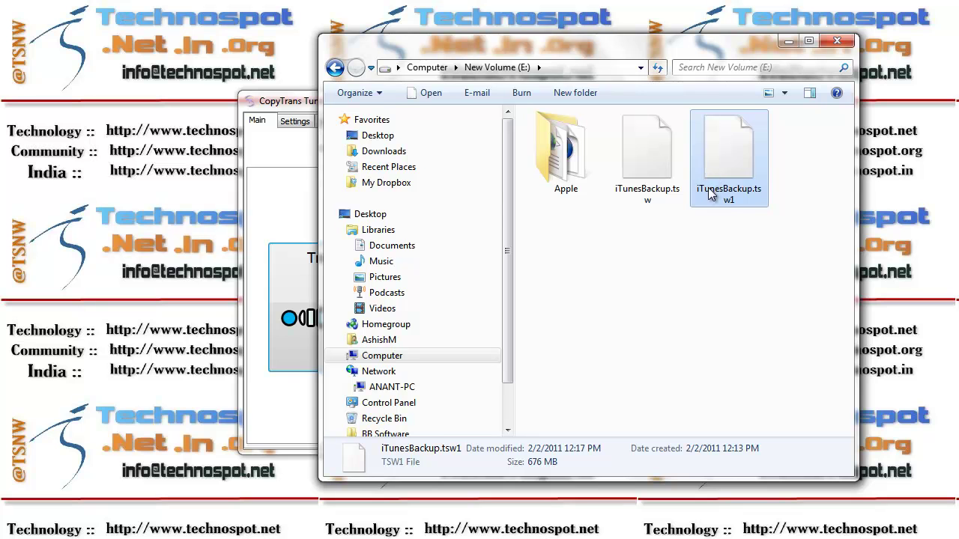
left_click(649, 287)
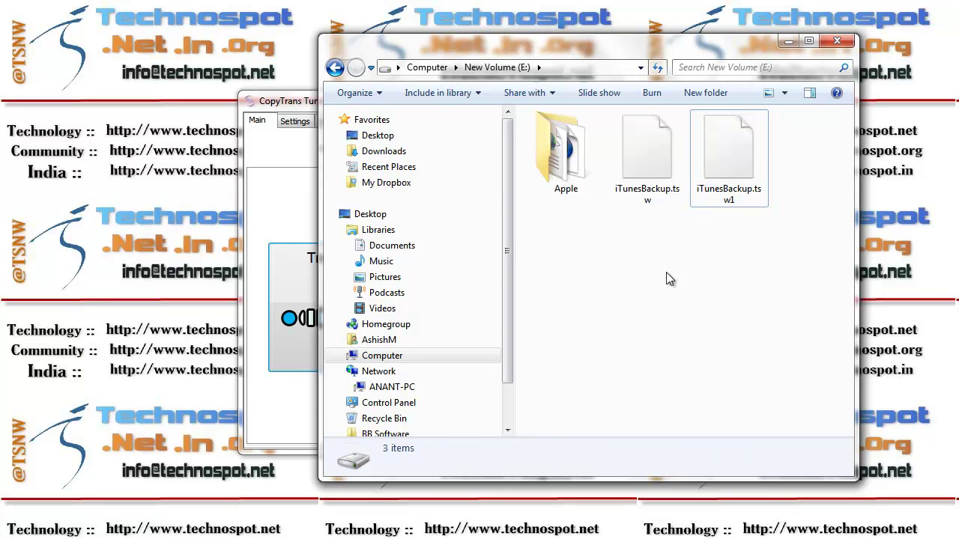
left_click(787, 41)
Choose E:\iTunesBackup.tsw as the backup to restore into E:\Apple\
left_click(631, 300)
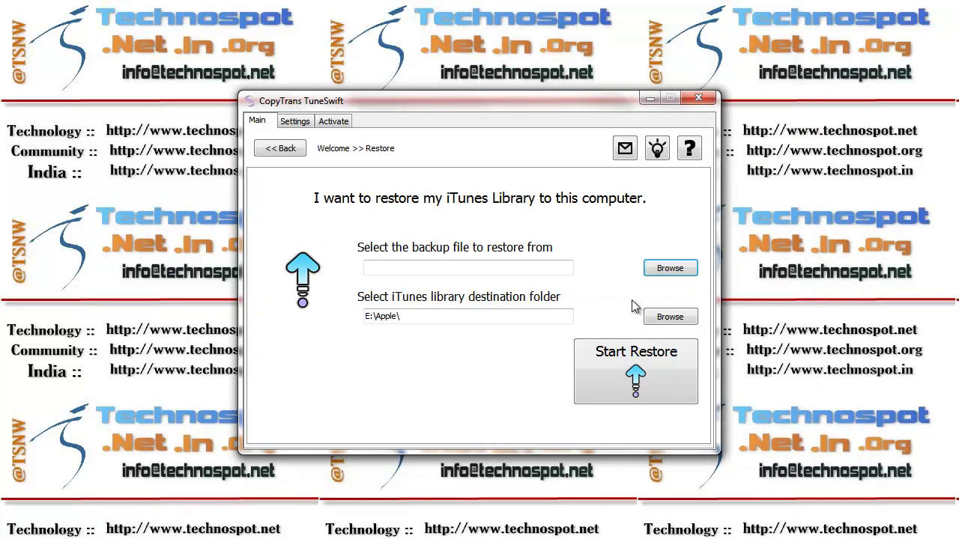
left_click(666, 269)
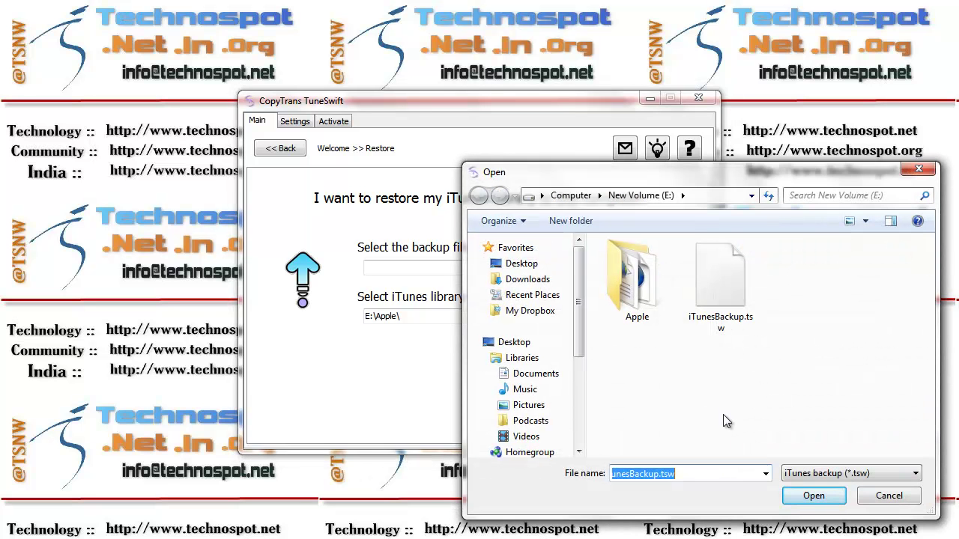
left_click(704, 474)
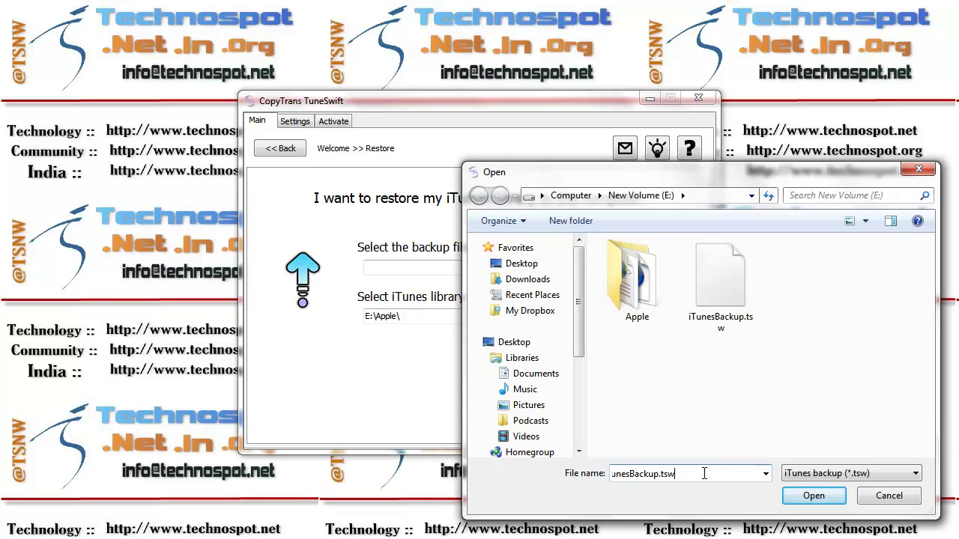
key("Home")
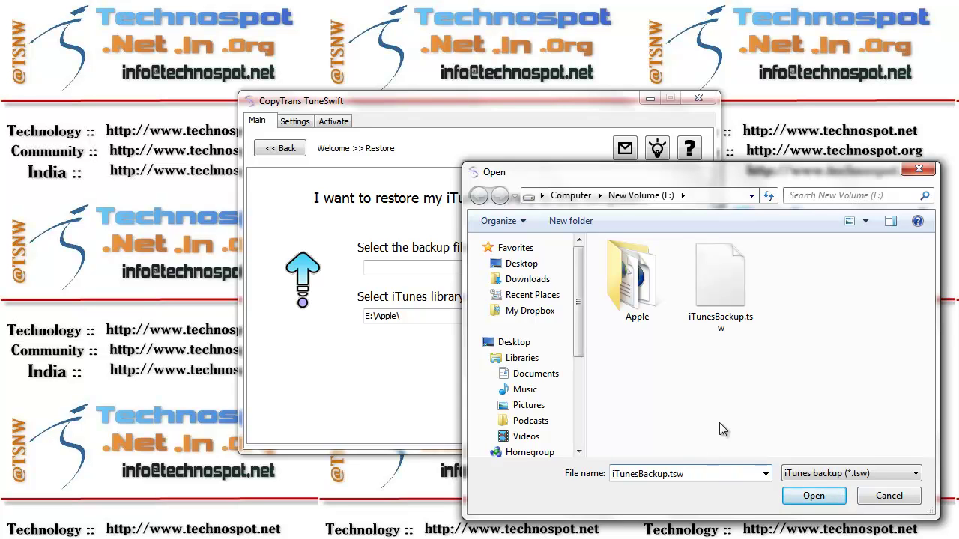
left_click(730, 300)
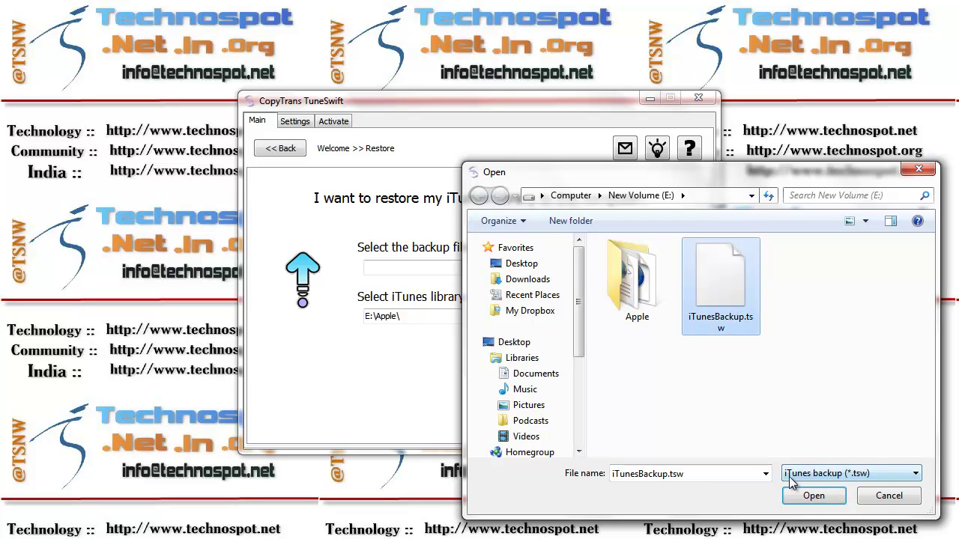
left_click(809, 497)
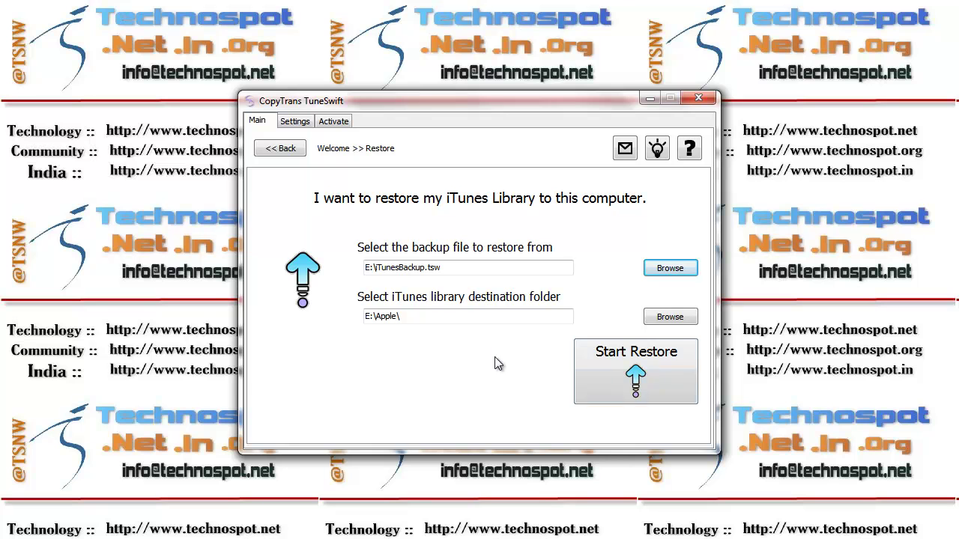
Run the restore of 4,347 files (4.56 GB) and close the Restore complete message
left_click(631, 371)
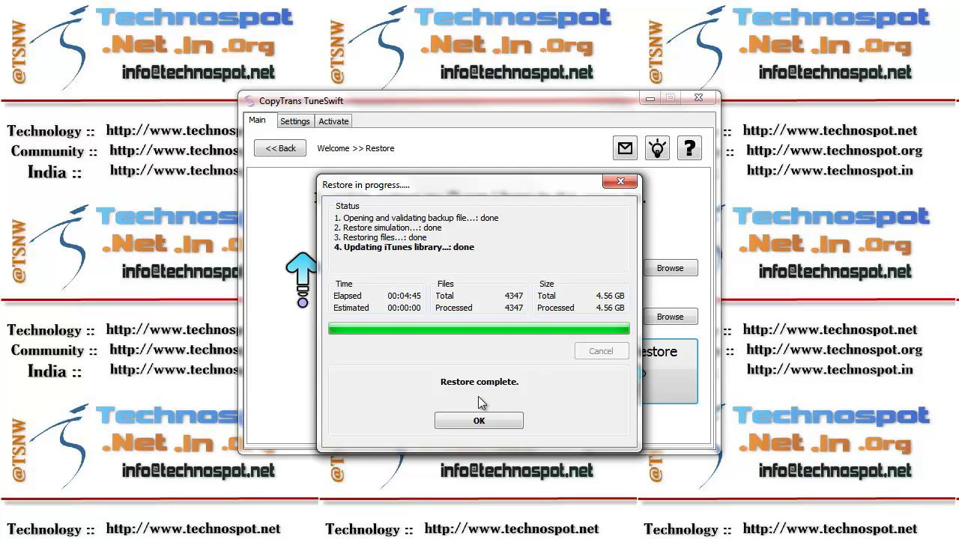
left_click(465, 420)
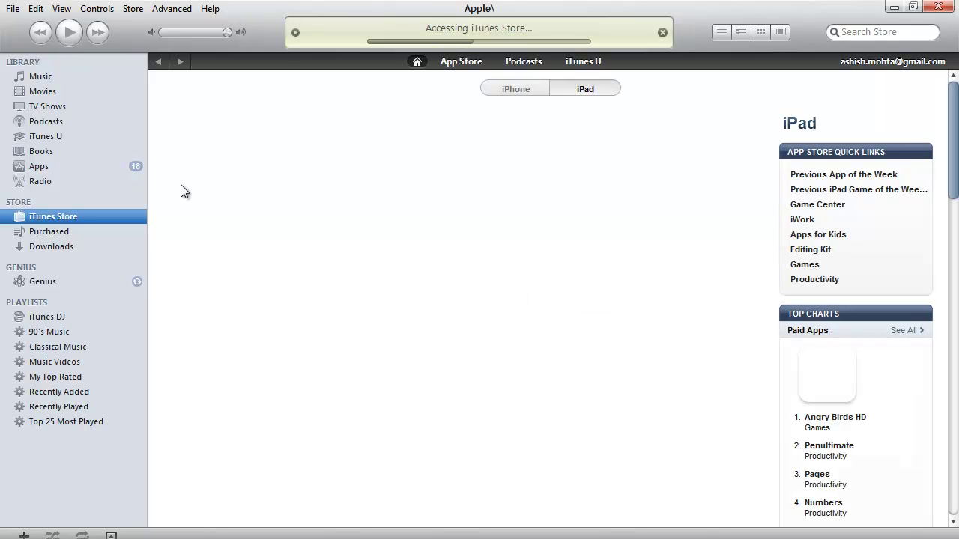
Check in iTunes Advanced preferences that the media folder is E:\Apple\iTunes Media
left_click(92, 174)
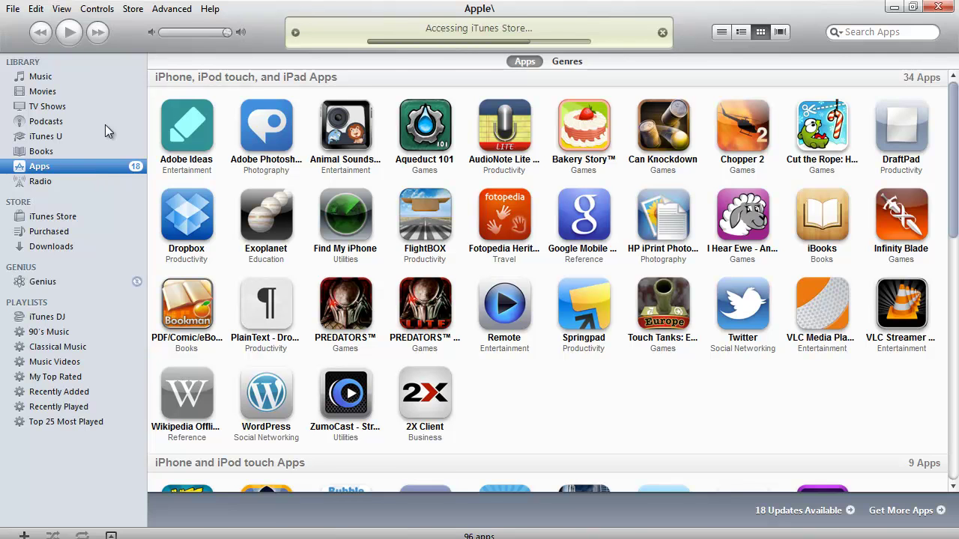
left_click(35, 8)
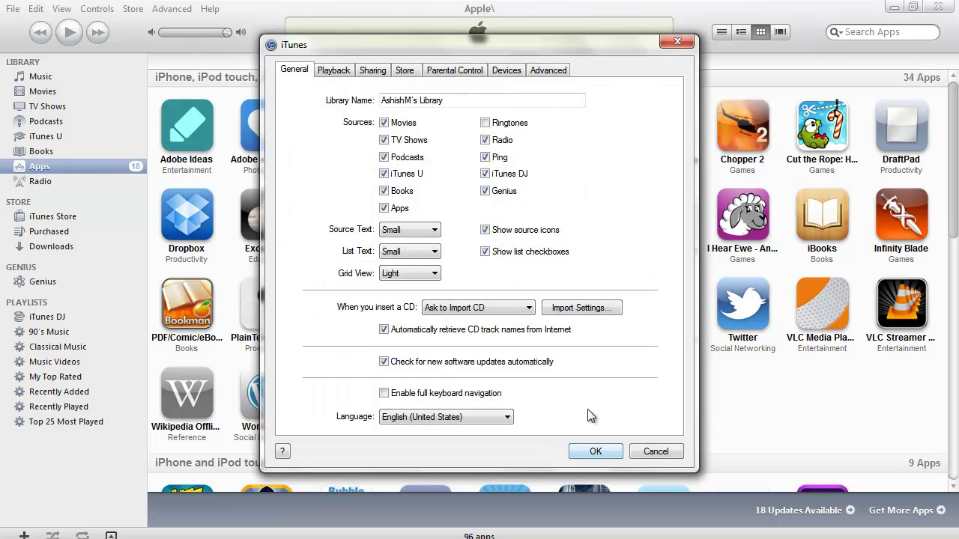
left_click(524, 72)
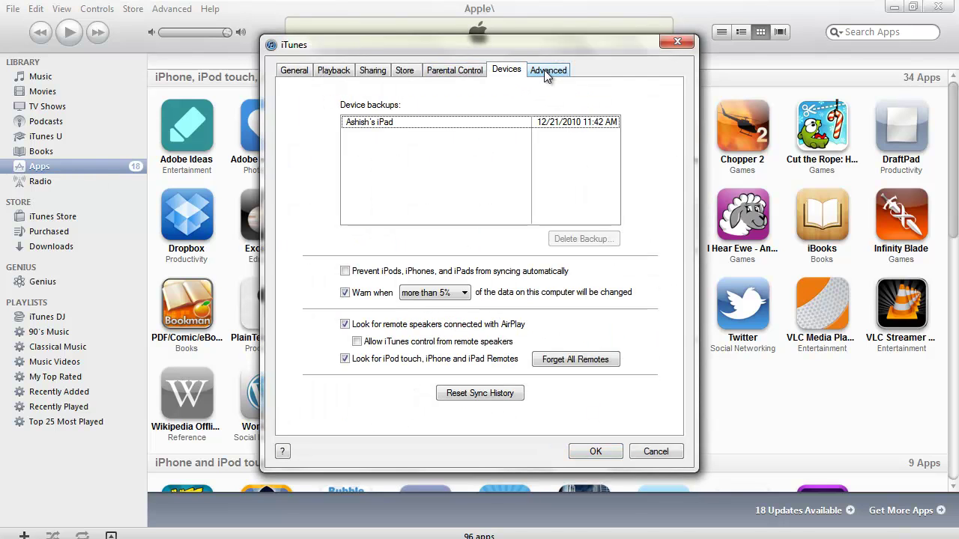
left_click(544, 70)
left_click(435, 116)
left_click_drag(435, 116, 283, 112)
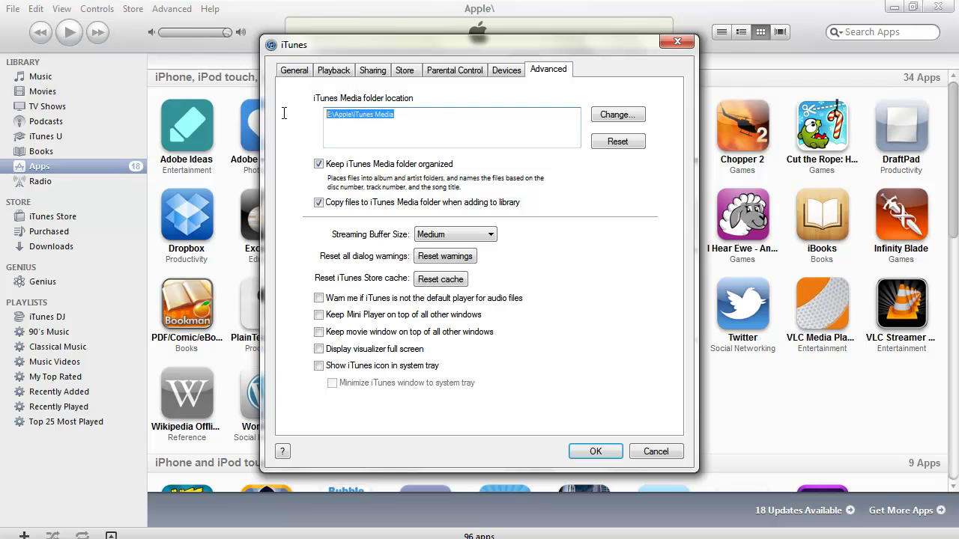